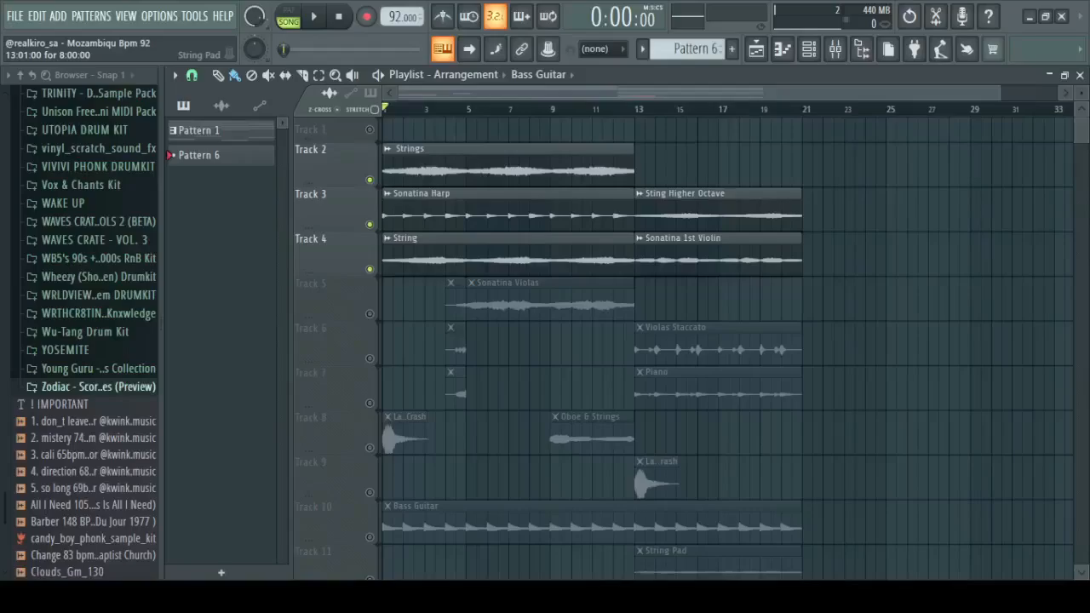
# Play the unmuted Tracks 2 to 4 from the start of the arrangement and stop playback
pyautogui.press('space')
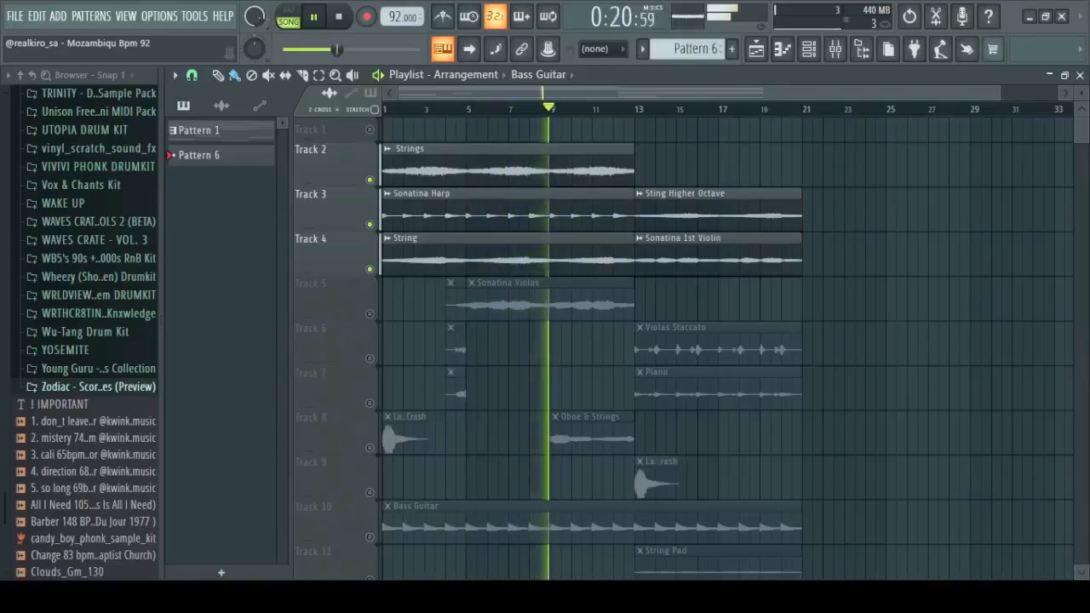
pyautogui.press('space')
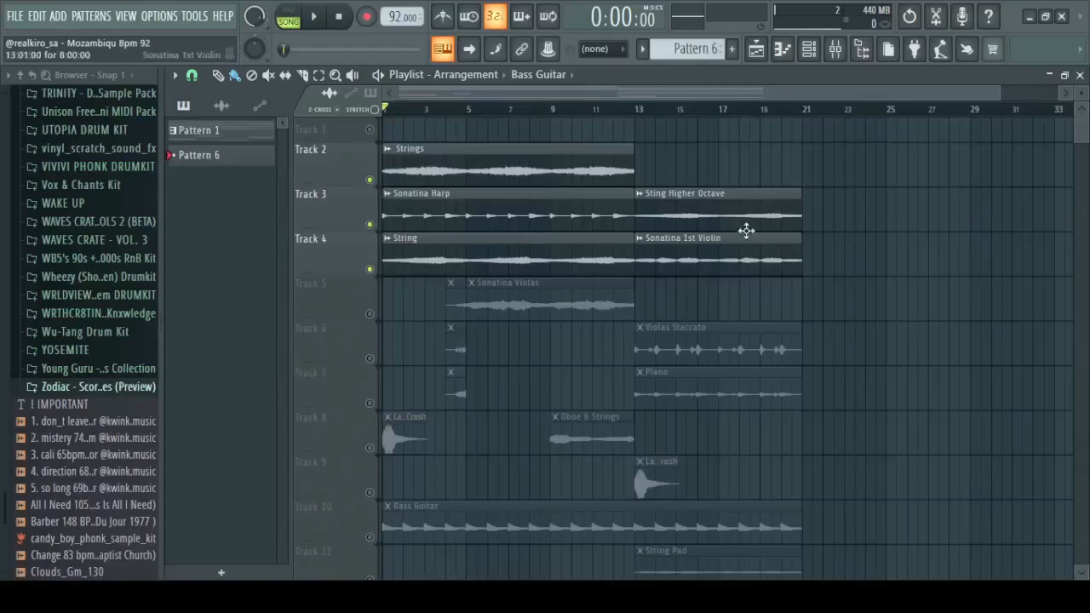
# Inspect the Strings clip's channel settings and the effects on its mixer track
pyautogui.click(580, 177)
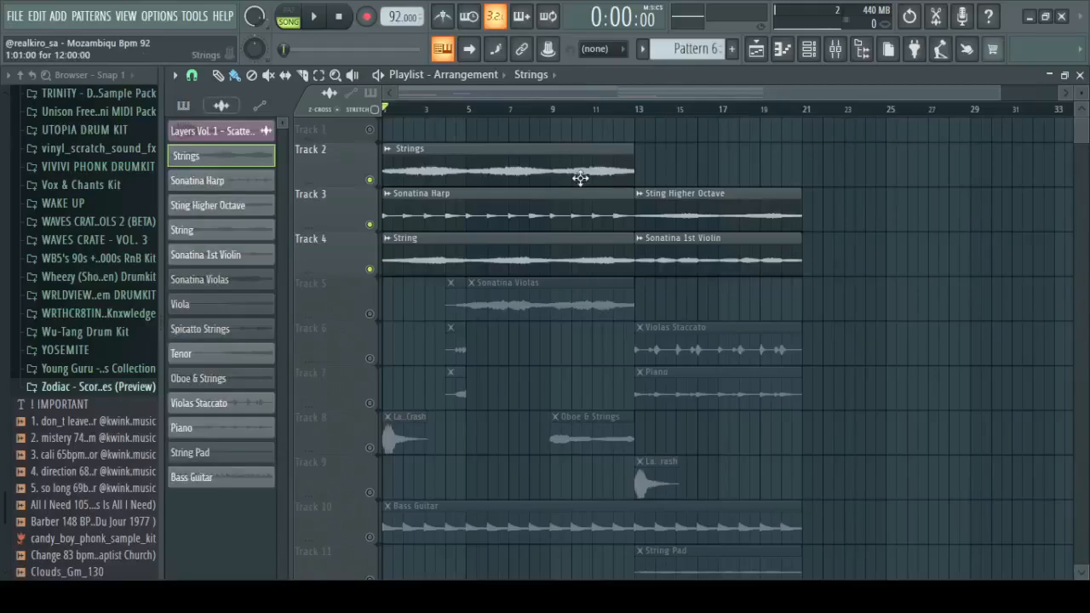
pyautogui.click(580, 177)
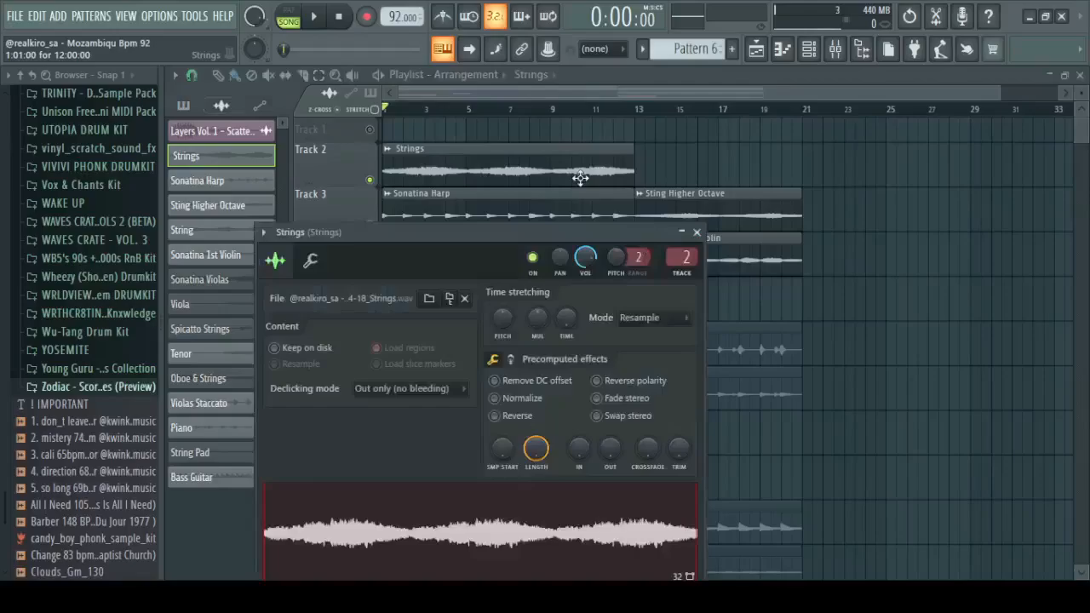
pyautogui.click(836, 49)
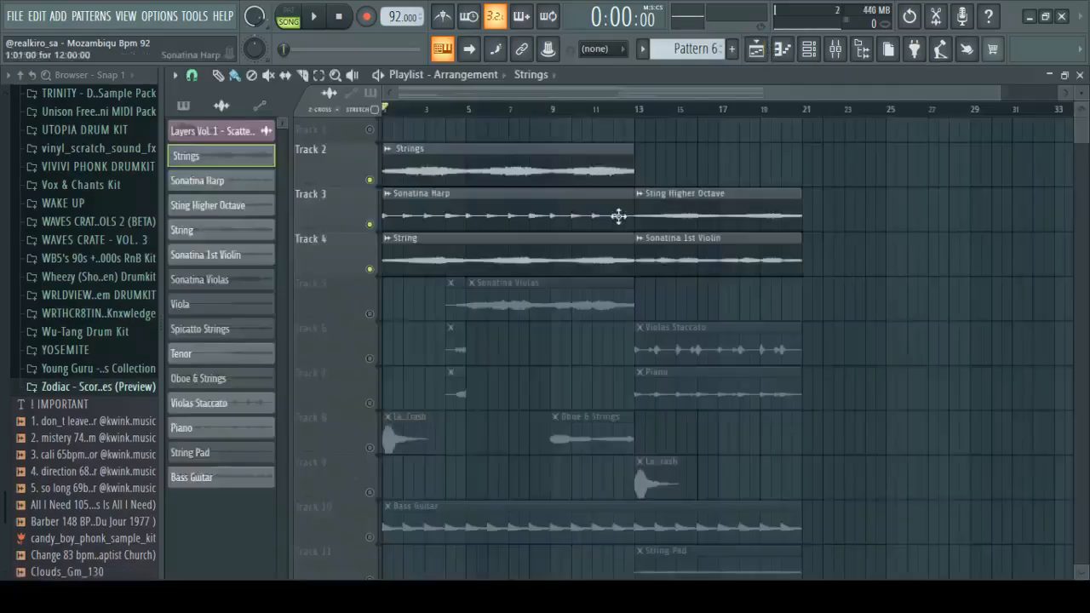
# Inspect the channel settings and mixer routing of the Sonatina Harp and String clips and return to the playlist
pyautogui.click(571, 213)
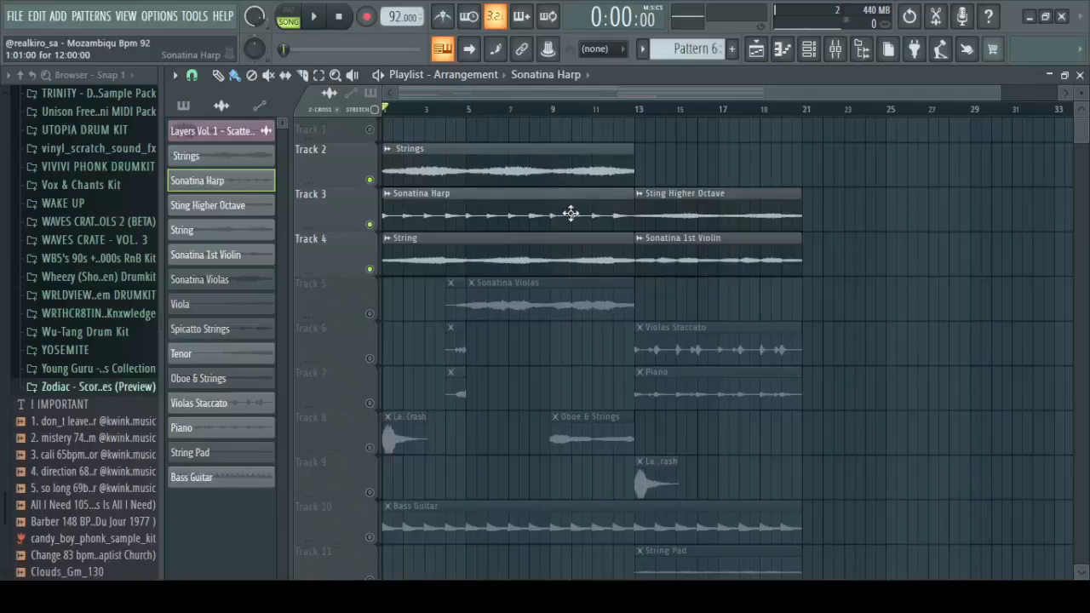
pyautogui.doubleClick(570, 213)
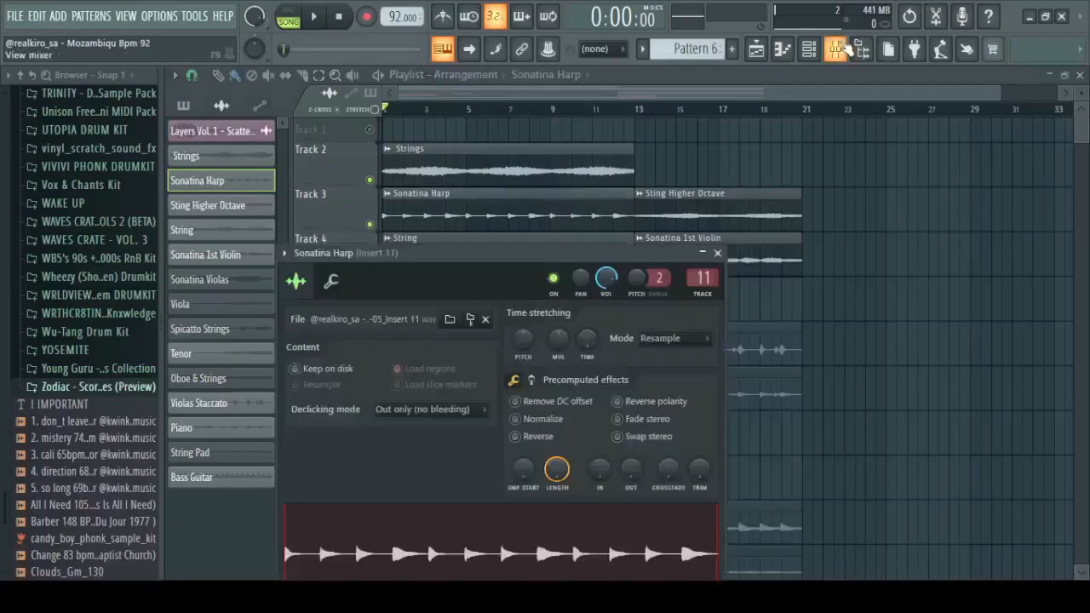
pyautogui.click(842, 47)
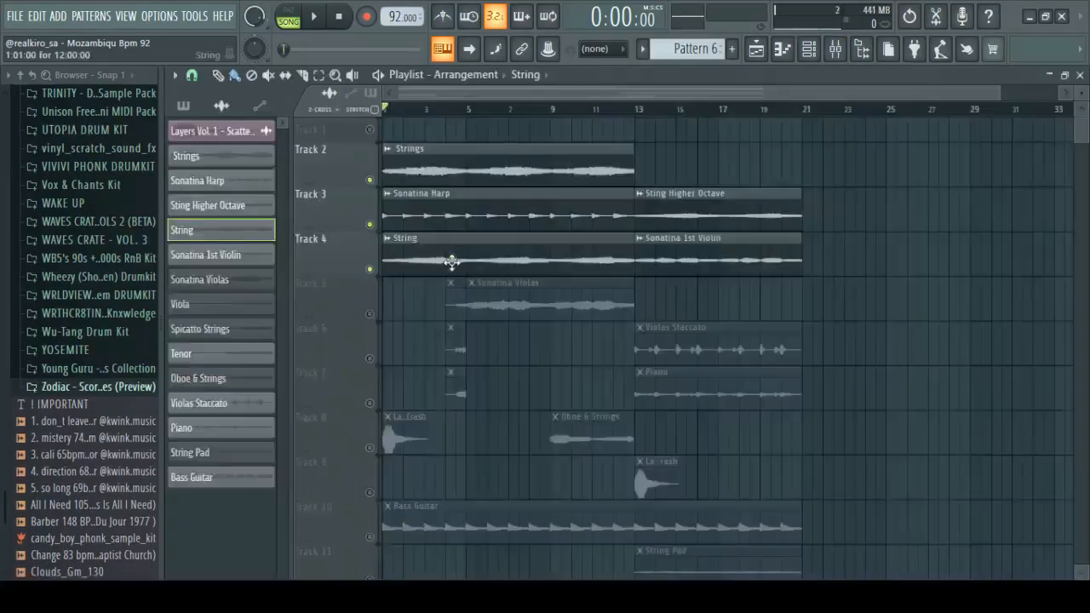
pyautogui.click(836, 48)
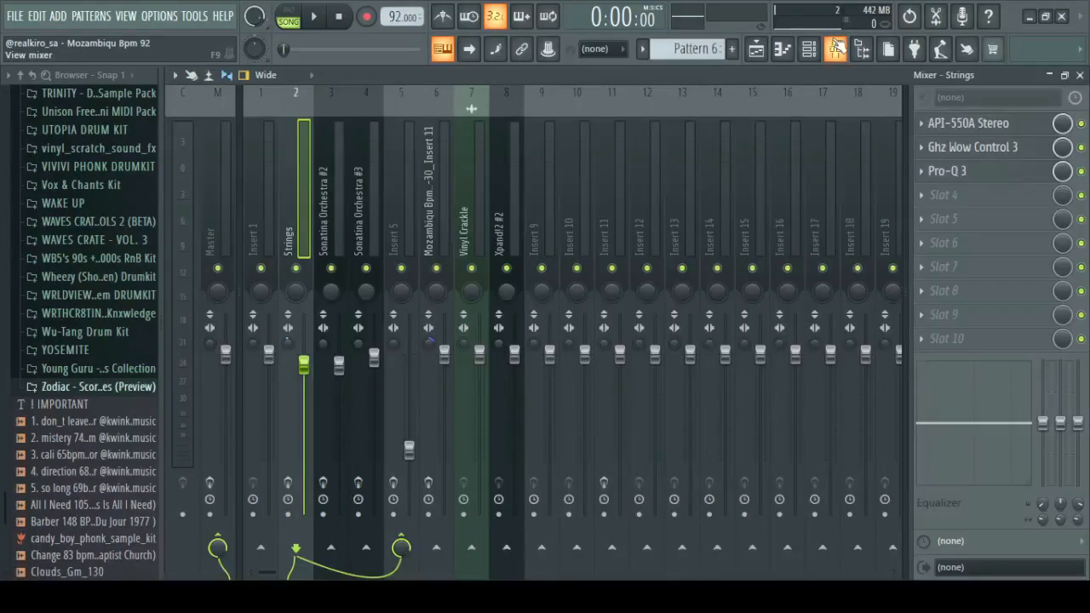
pyautogui.click(756, 49)
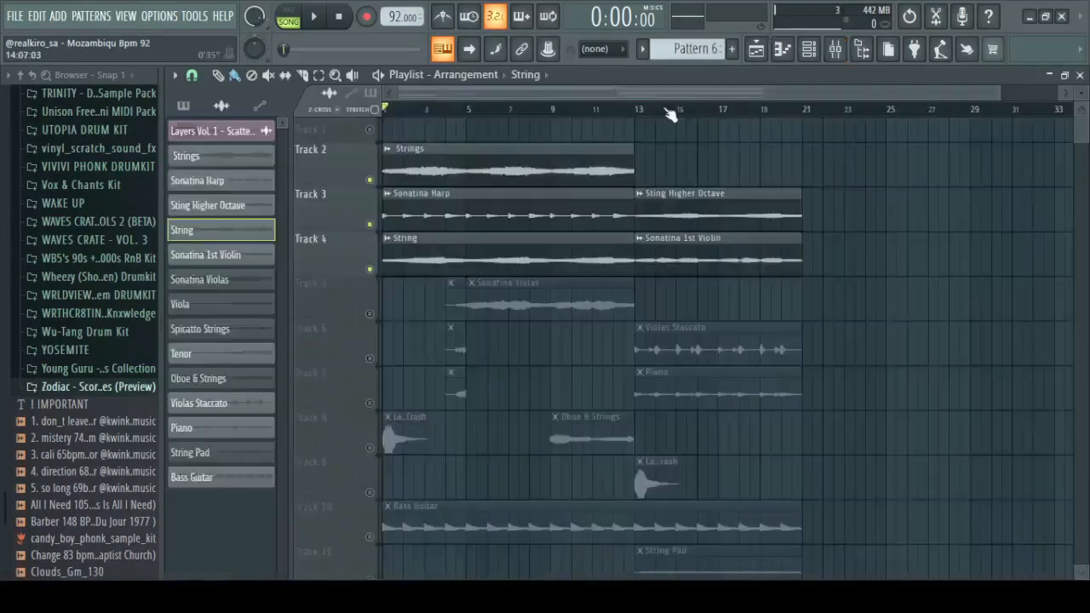
# Play the second section of Tracks 2 to 4 from bar 13 and stop playback
pyautogui.click(637, 111)
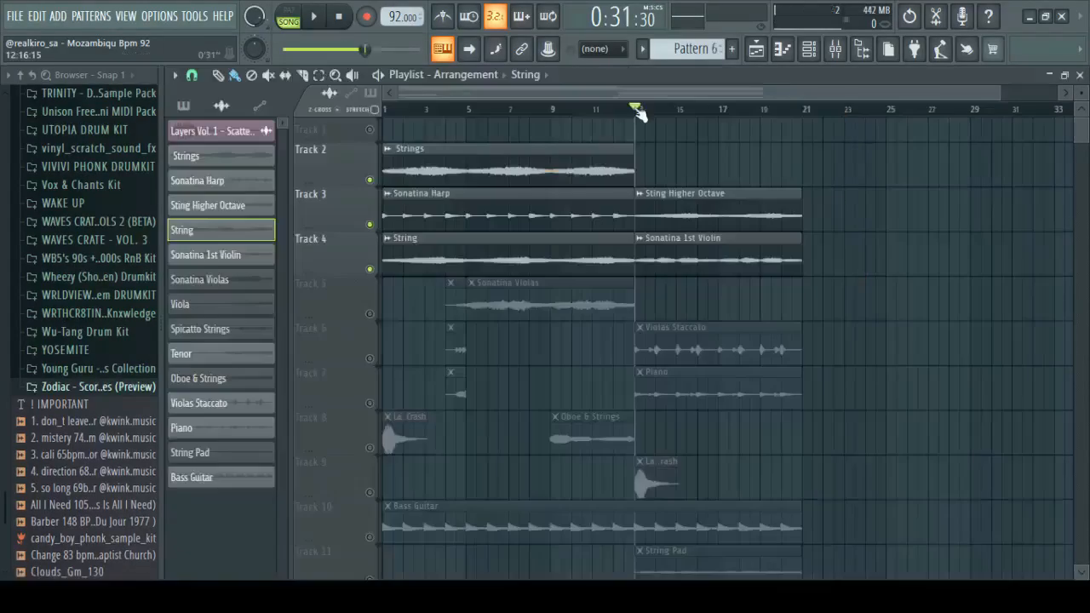
pyautogui.press('space')
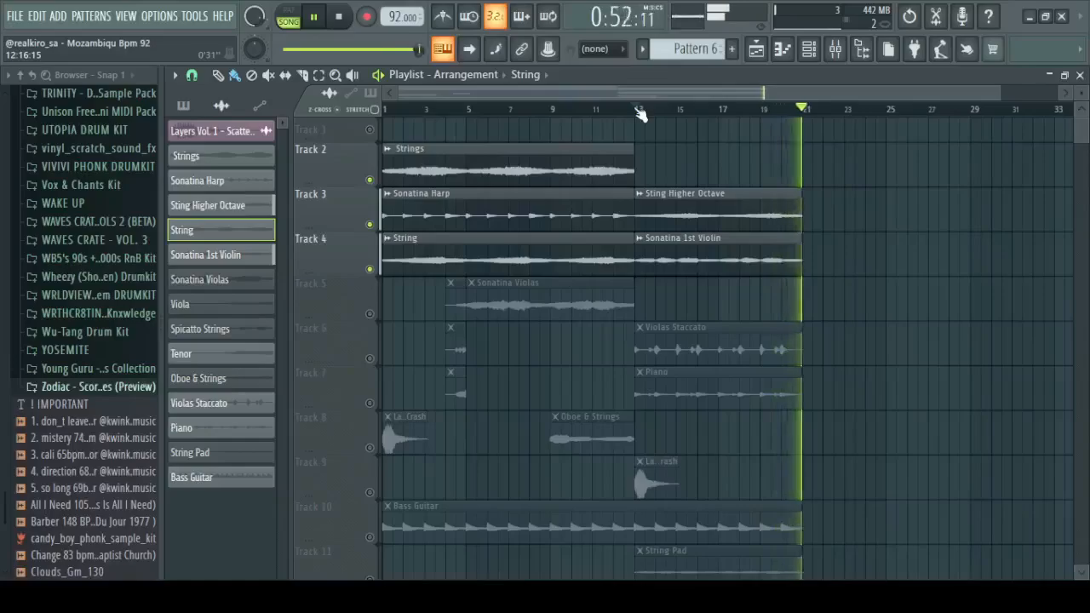
pyautogui.press('space')
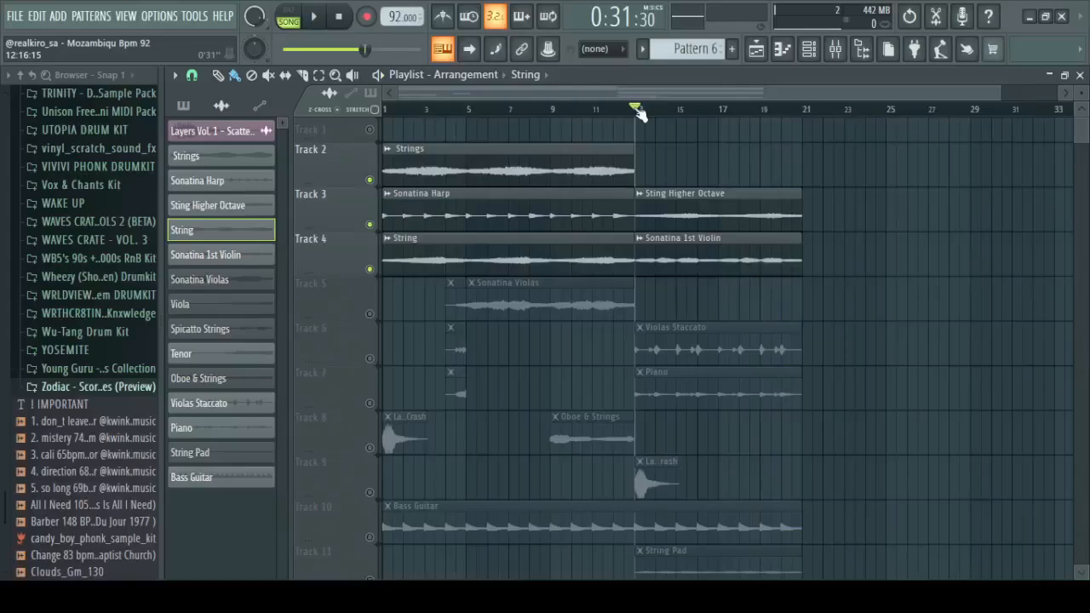
# Solo Track 5 in the playlist and unmute Tracks 6 and 7 alongside it
pyautogui.rightClick(371, 314)
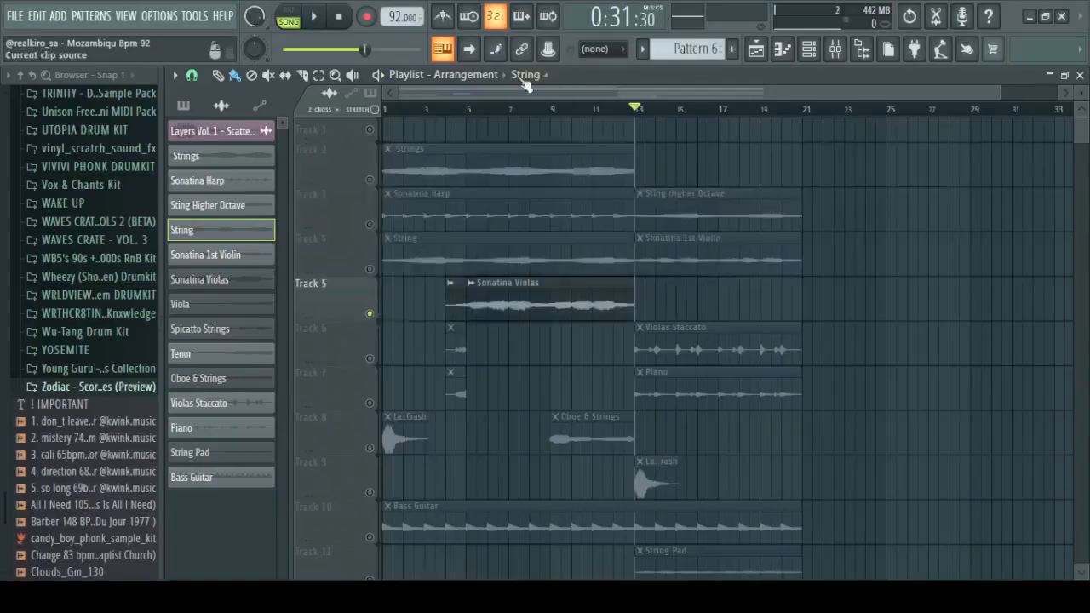
pyautogui.click(371, 359)
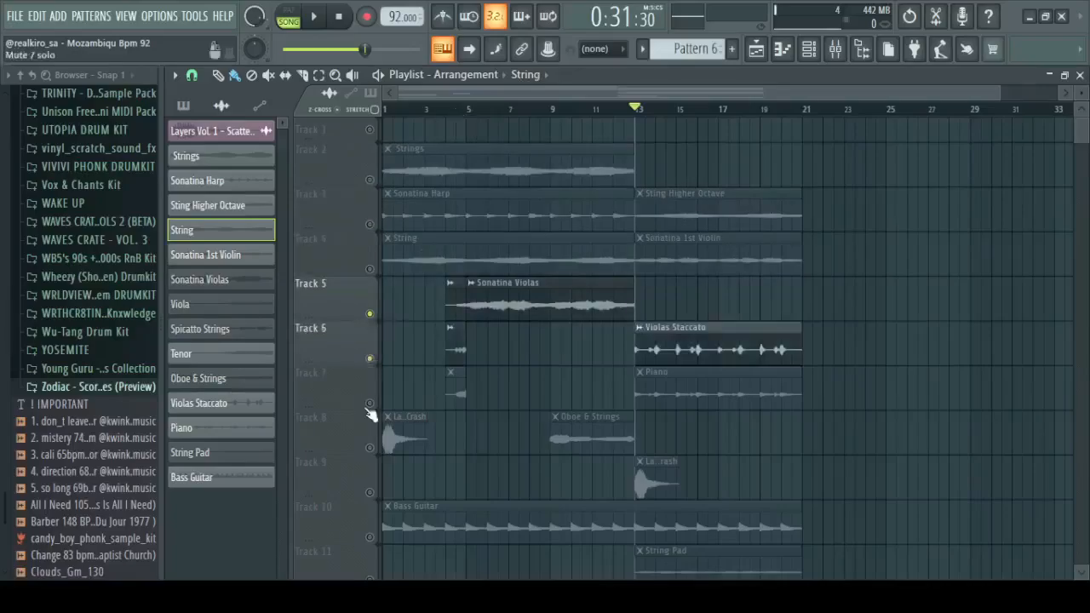
pyautogui.click(370, 404)
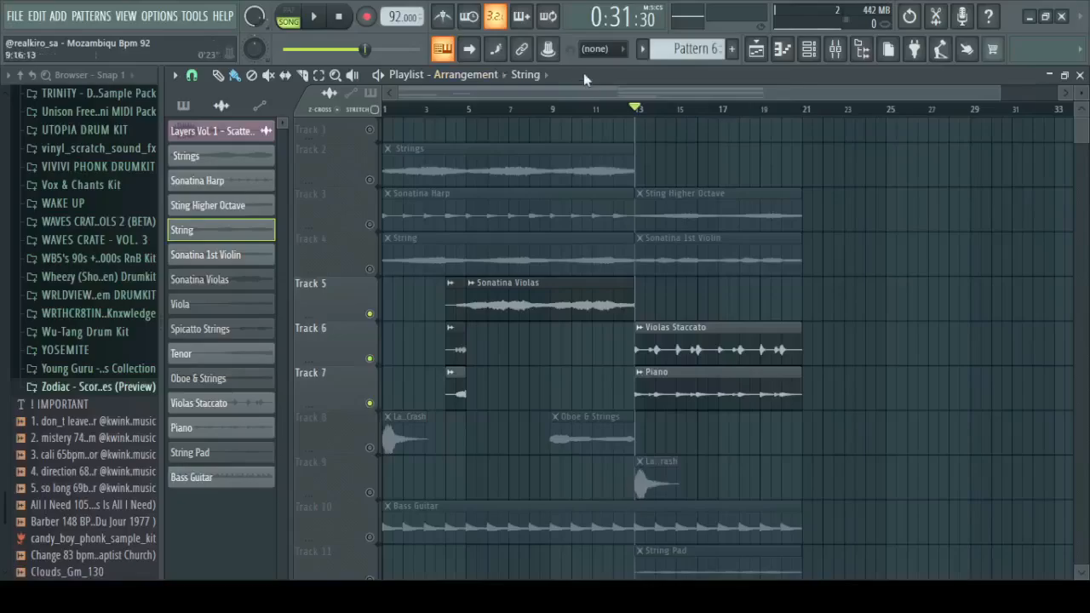
# Place the playhead in bar 3 and inspect the short Viola, Spicatto Strings and Tenor clips on Tracks 5 to 7
pyautogui.click(434, 109)
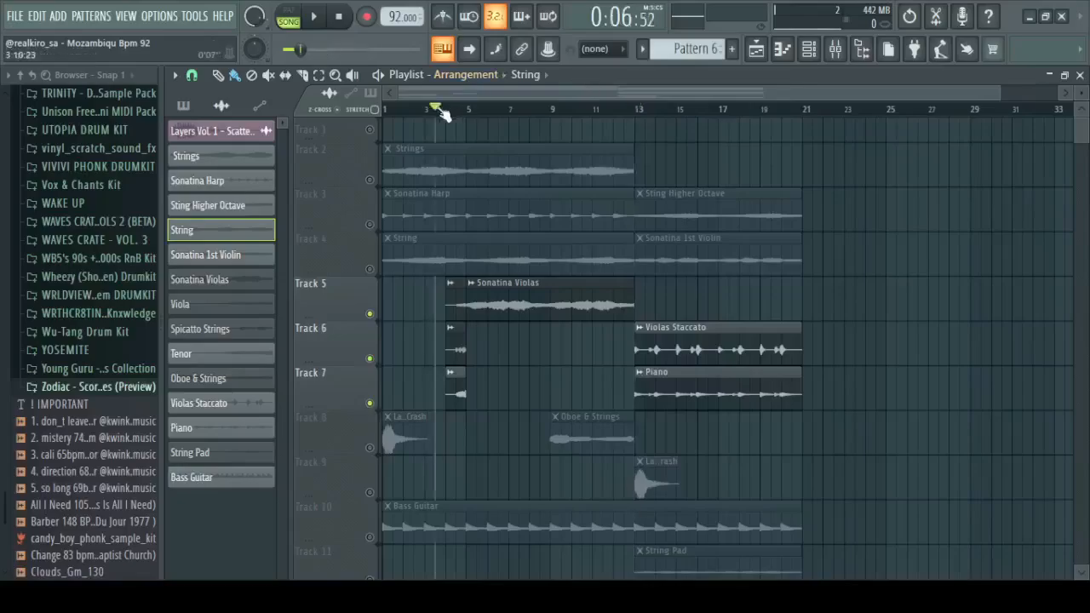
pyautogui.click(459, 305)
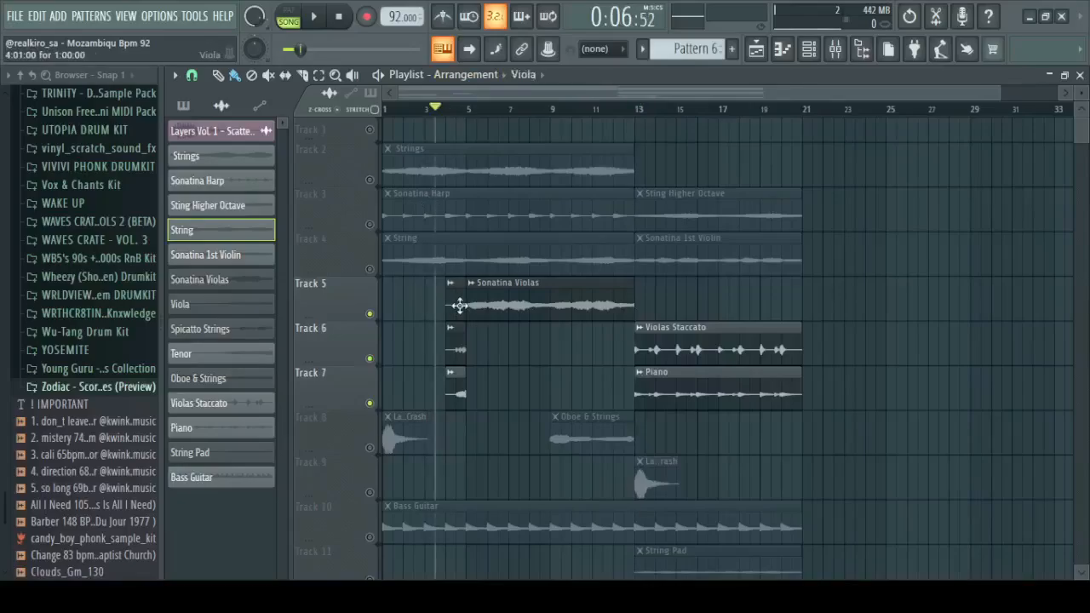
pyautogui.doubleClick(459, 306)
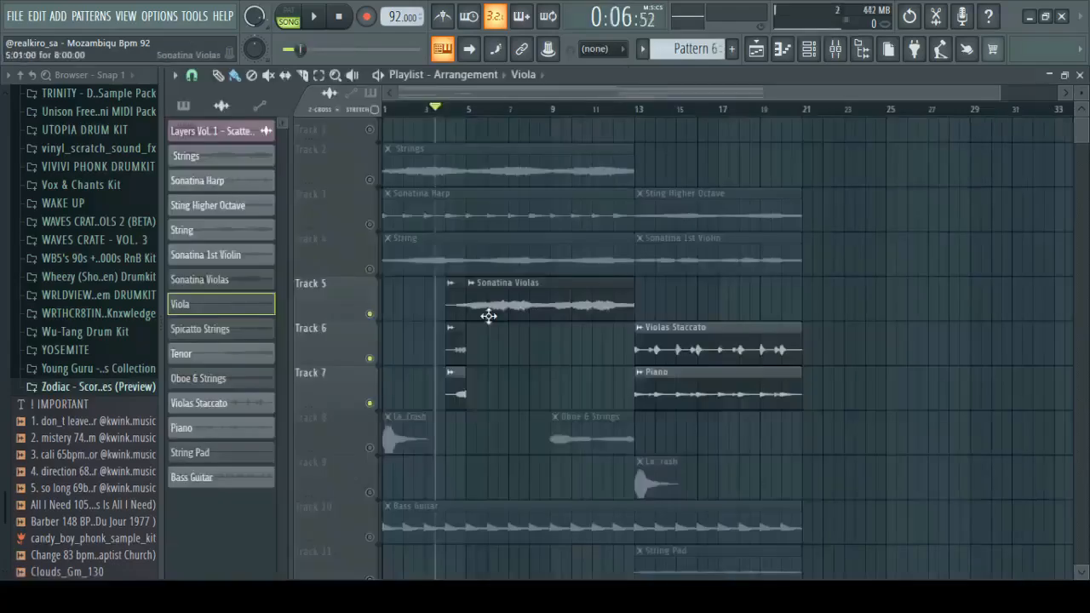
pyautogui.doubleClick(461, 351)
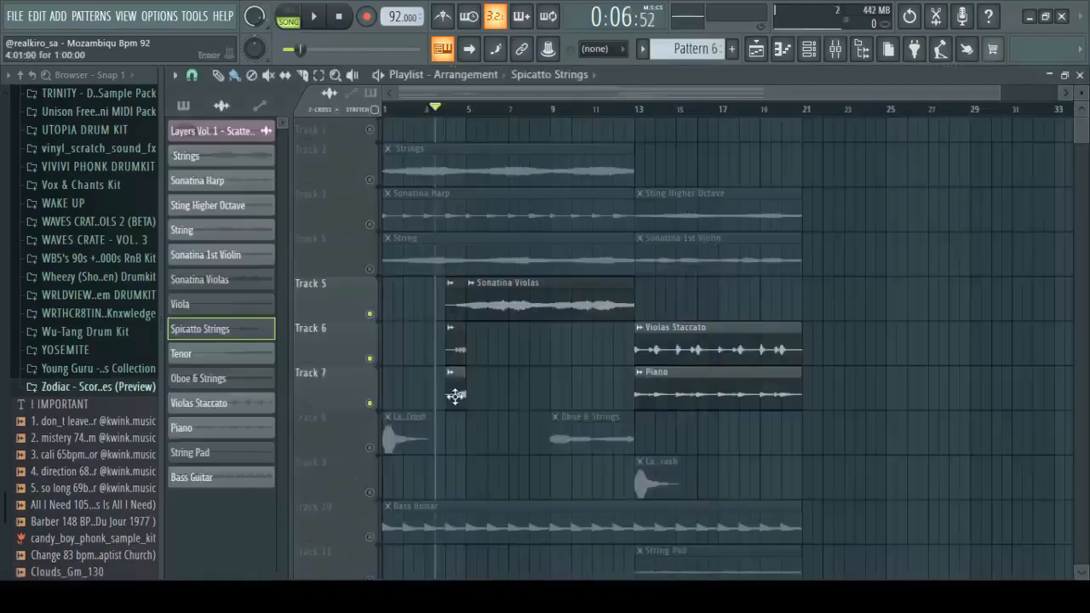
pyautogui.click(456, 396)
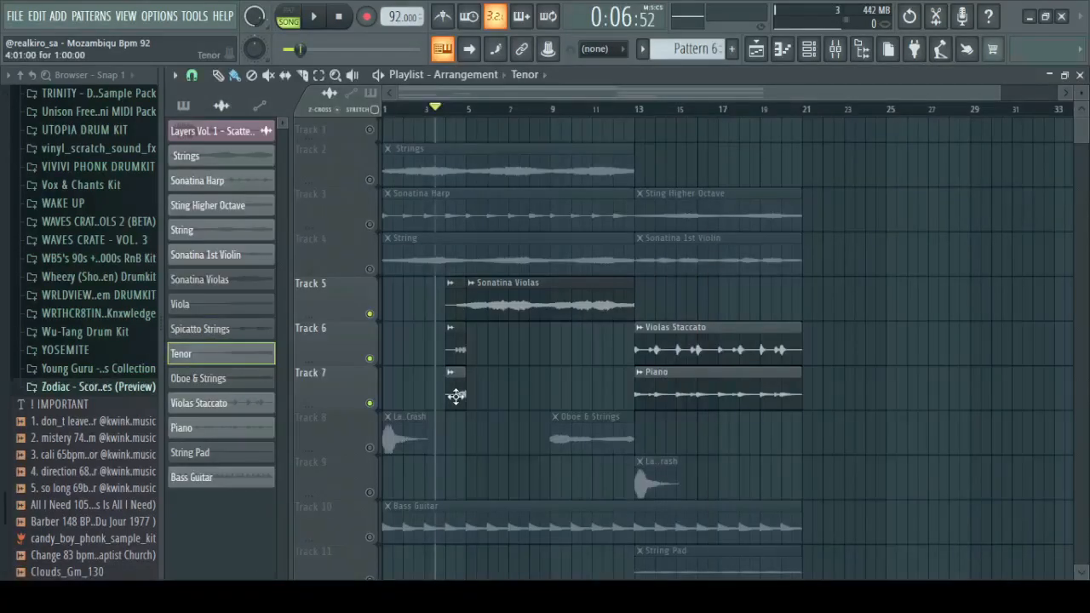
pyautogui.doubleClick(457, 396)
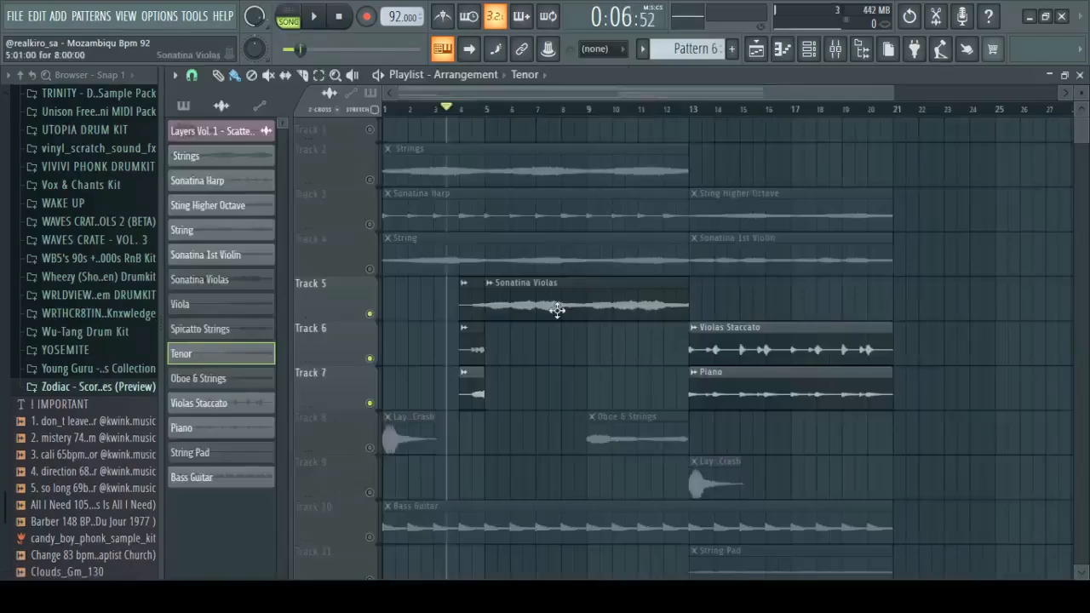
# Select the Sonatina Violas clip, play Tracks 5 to 7 from bar 3 and stop playback
pyautogui.click(556, 310)
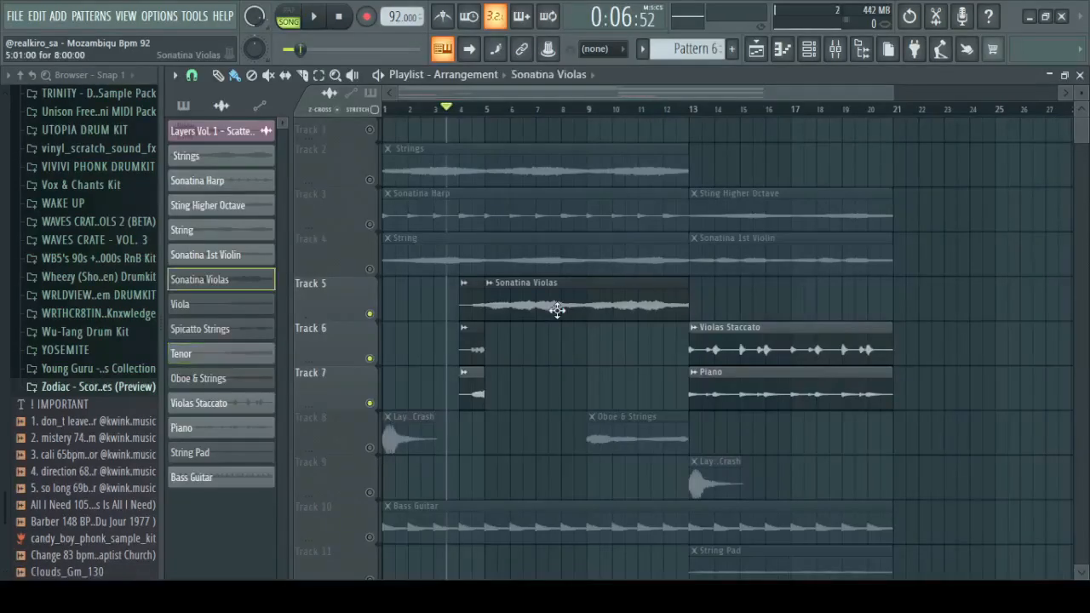
pyautogui.press('space')
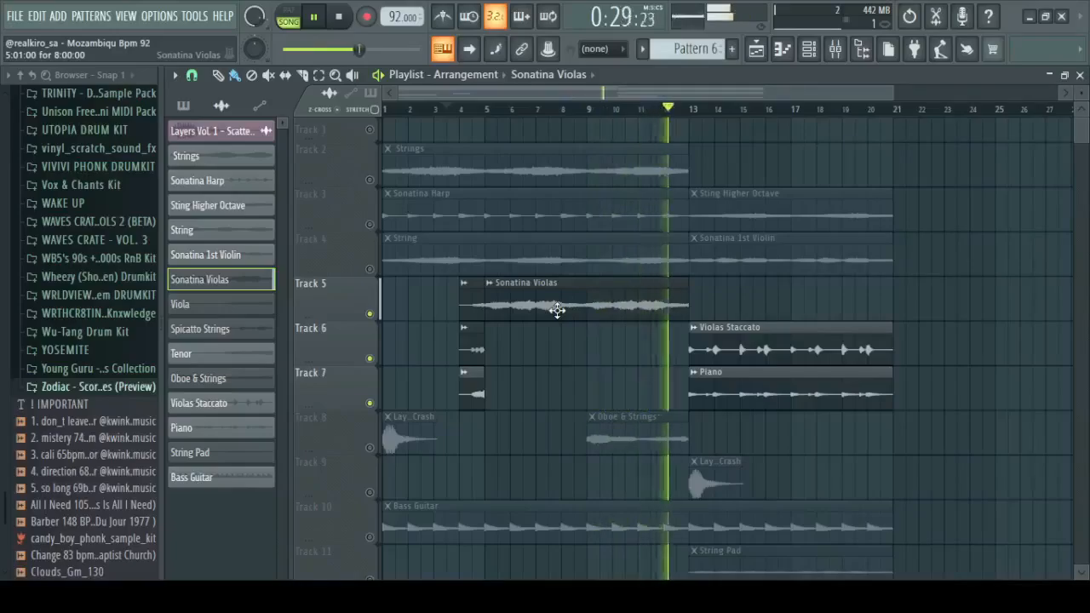
pyautogui.press('space')
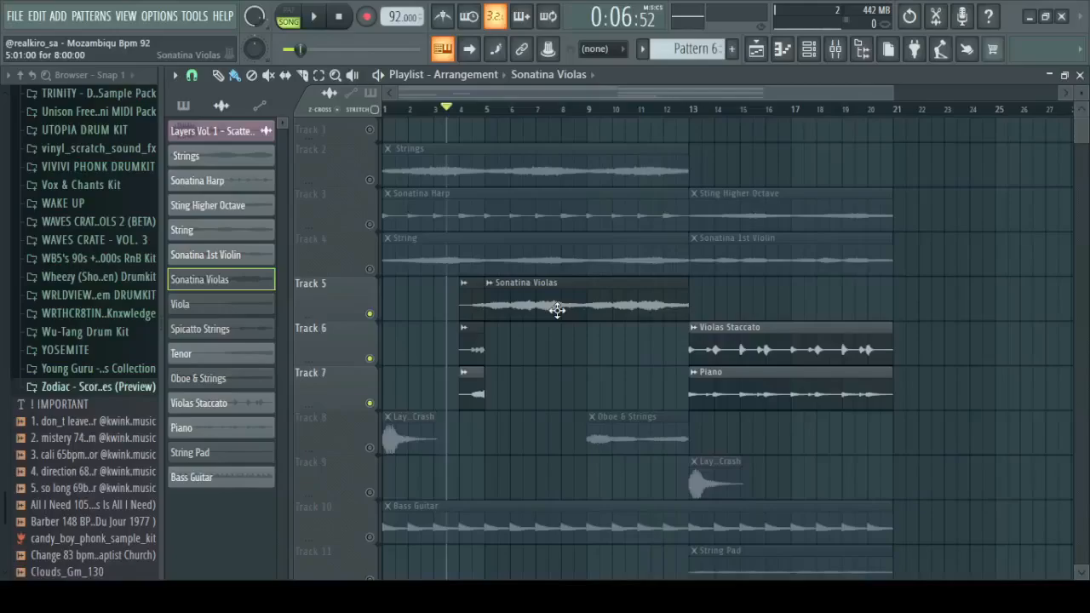
# Inspect the Sonatina Violas clip's channel settings and mixer effects, and close the settings window
pyautogui.doubleClick(602, 295)
pyautogui.click(835, 49)
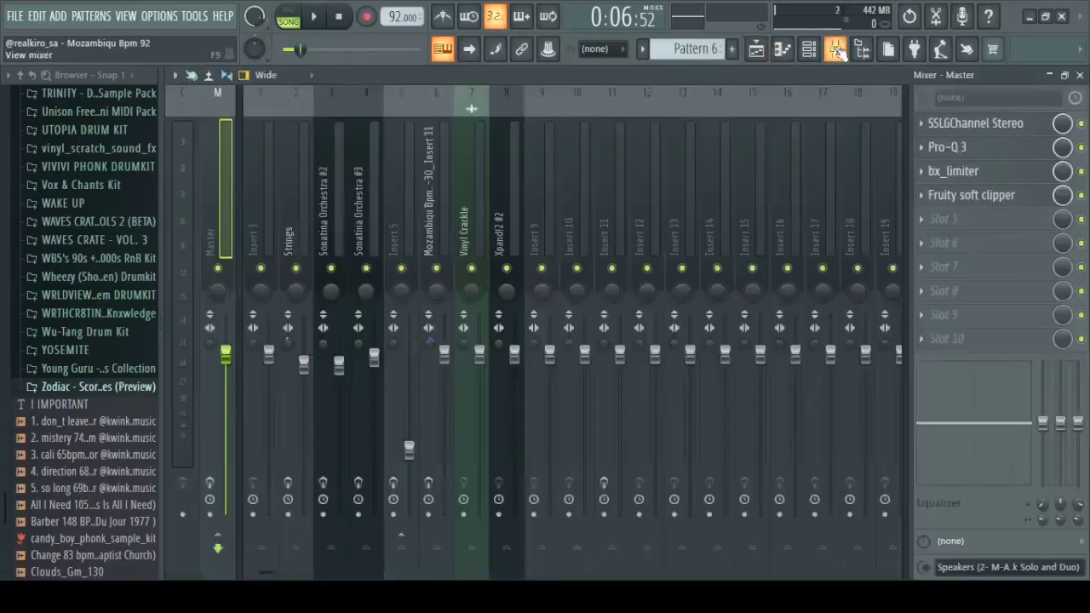
pyautogui.click(835, 49)
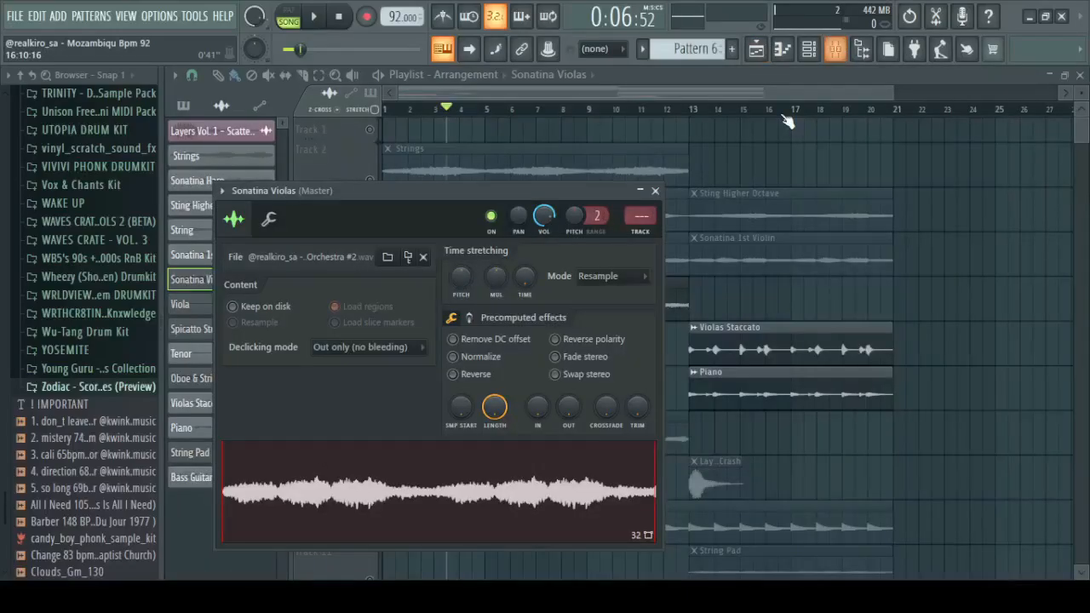
pyautogui.click(654, 191)
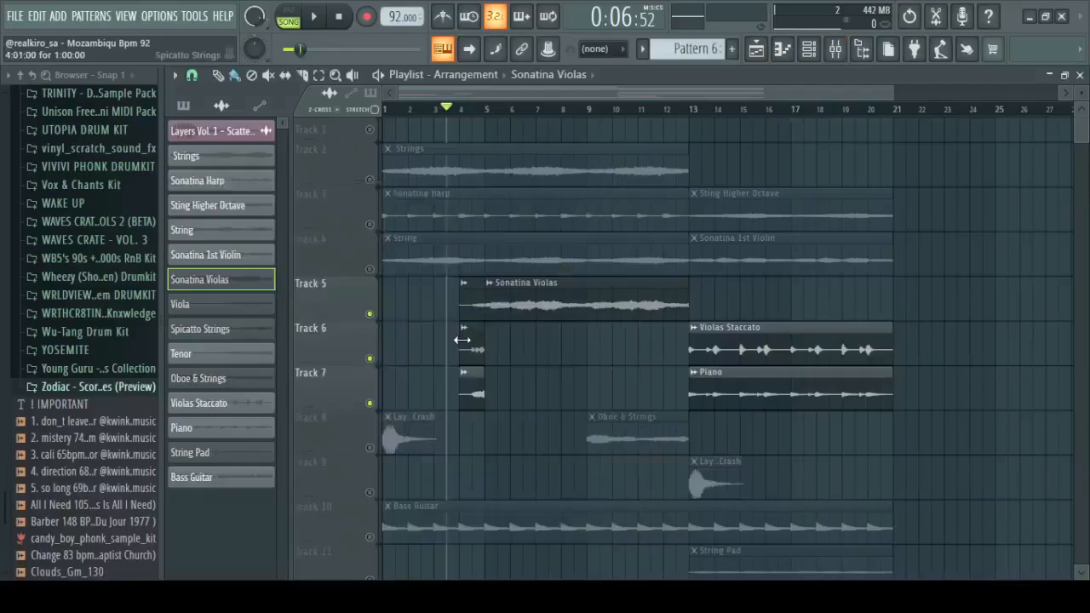
# Check the mixer tracks used by the Spicatto Strings and Viola clips, and close the Viola channel settings
pyautogui.click(837, 50)
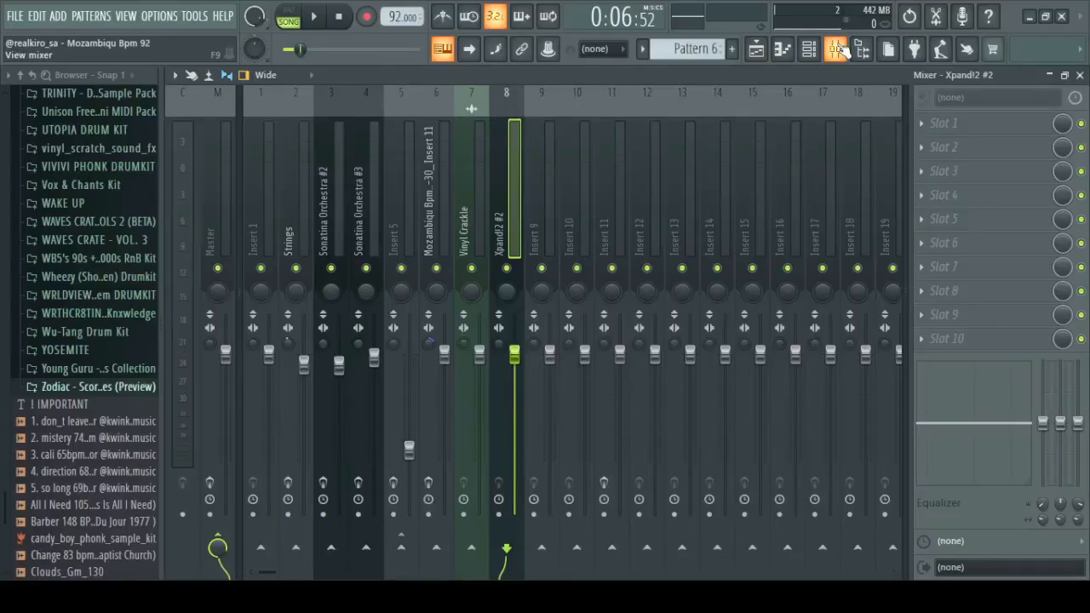
pyautogui.click(837, 50)
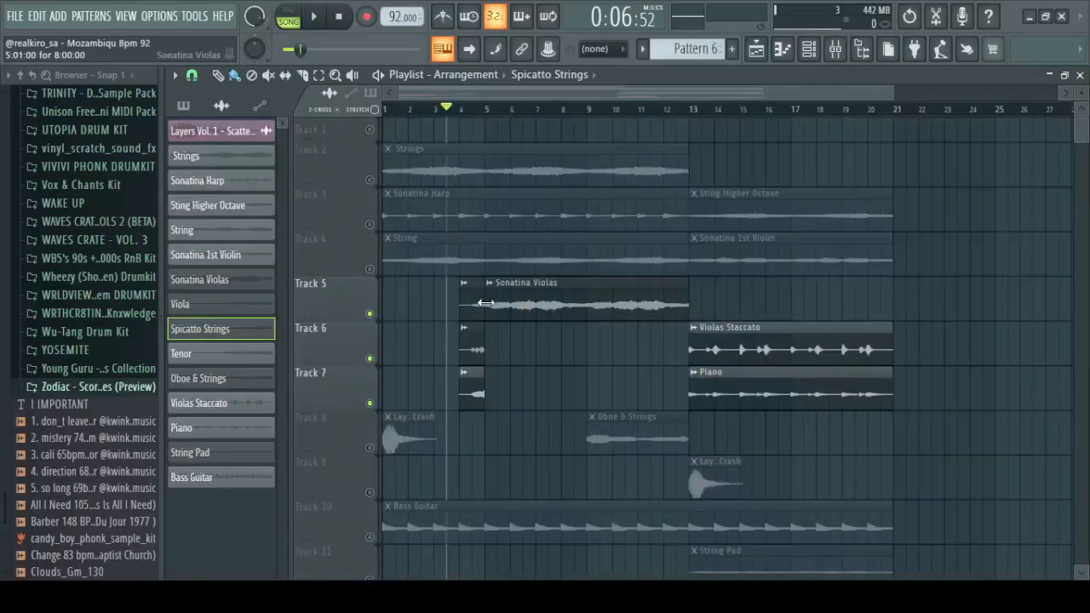
pyautogui.press('F9')
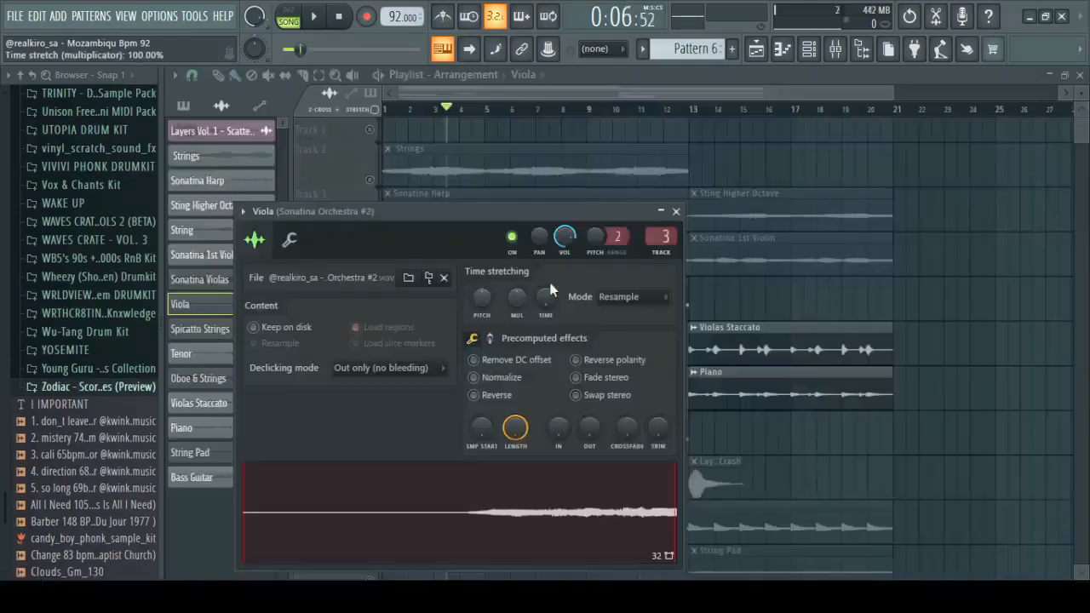
pyautogui.click(676, 211)
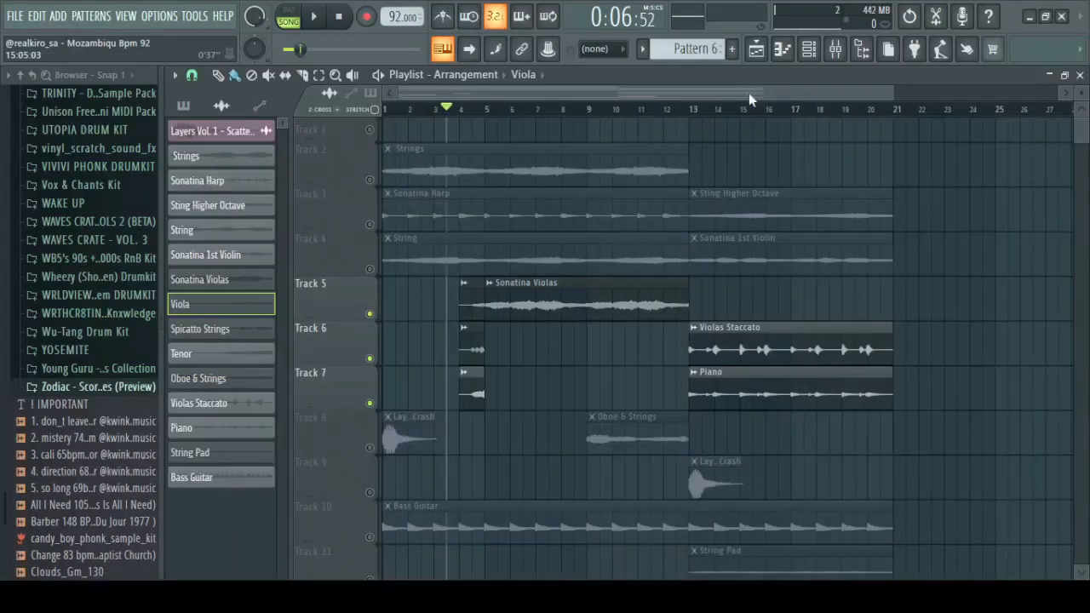
# Play the Violas Staccato and Piano clips from bar 13 and stop playback
pyautogui.click(732, 402)
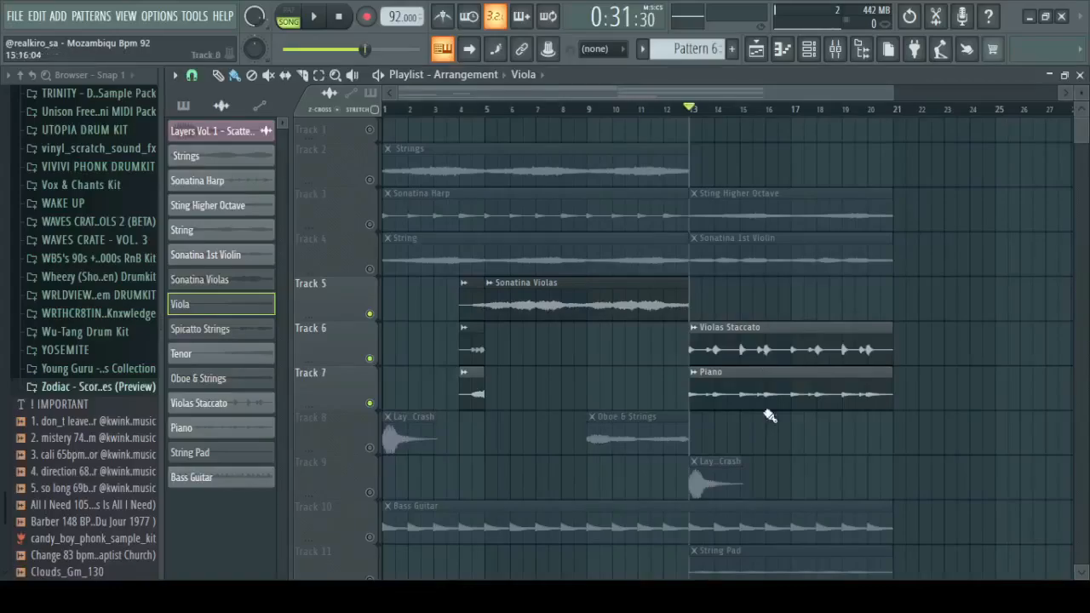
pyautogui.press('space')
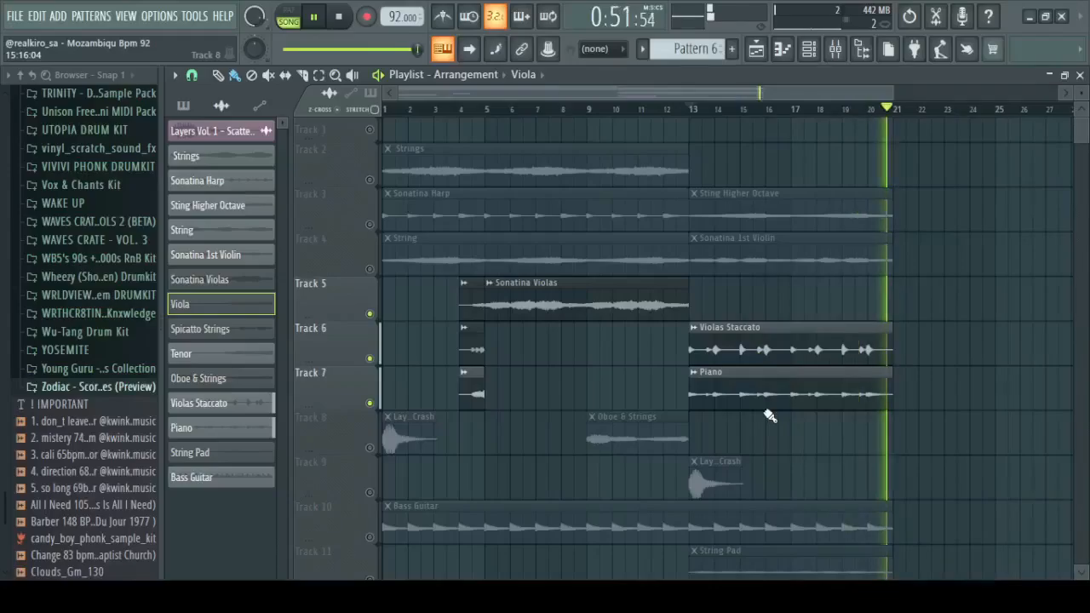
pyautogui.press('space')
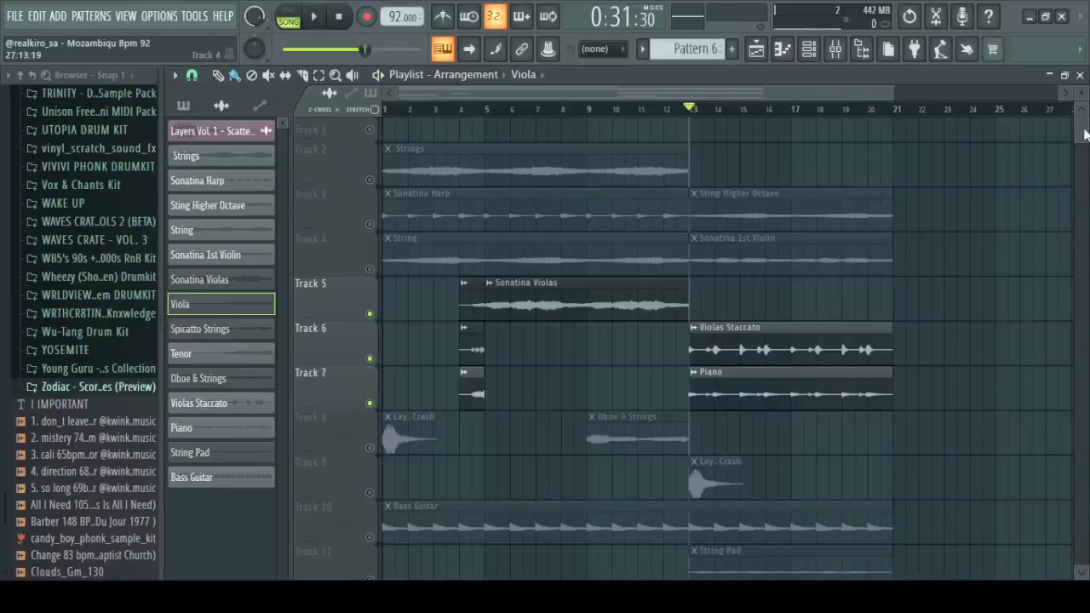
# Inspect the Scatterbrain Crash clip's channel settings, close them and play the soloed Tracks 8 and 10
pyautogui.moveTo(1085, 133); pyautogui.dragTo(1086, 138)
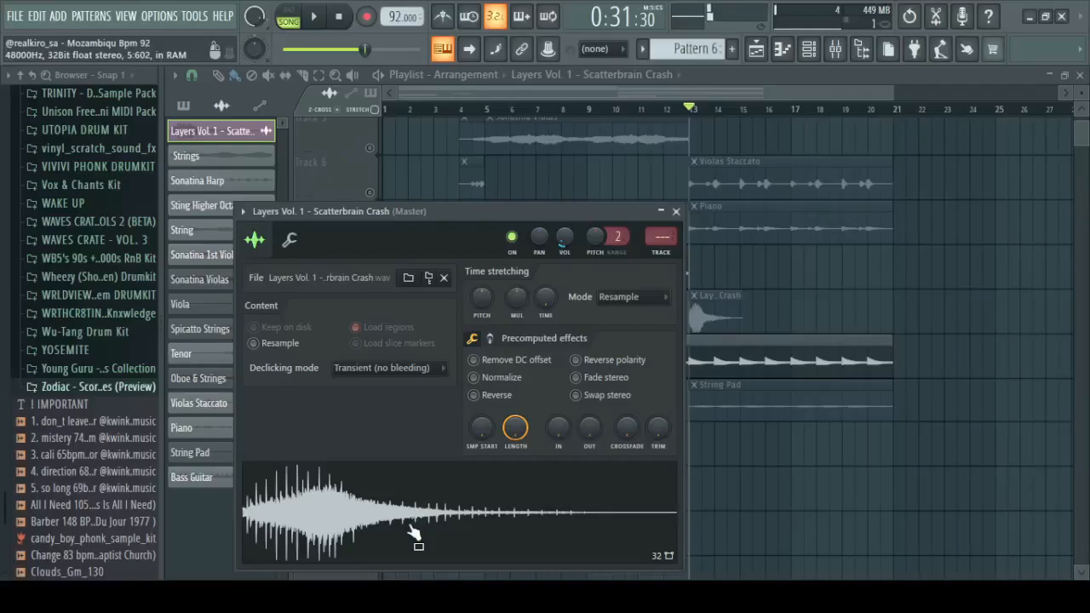
pyautogui.press('Escape')
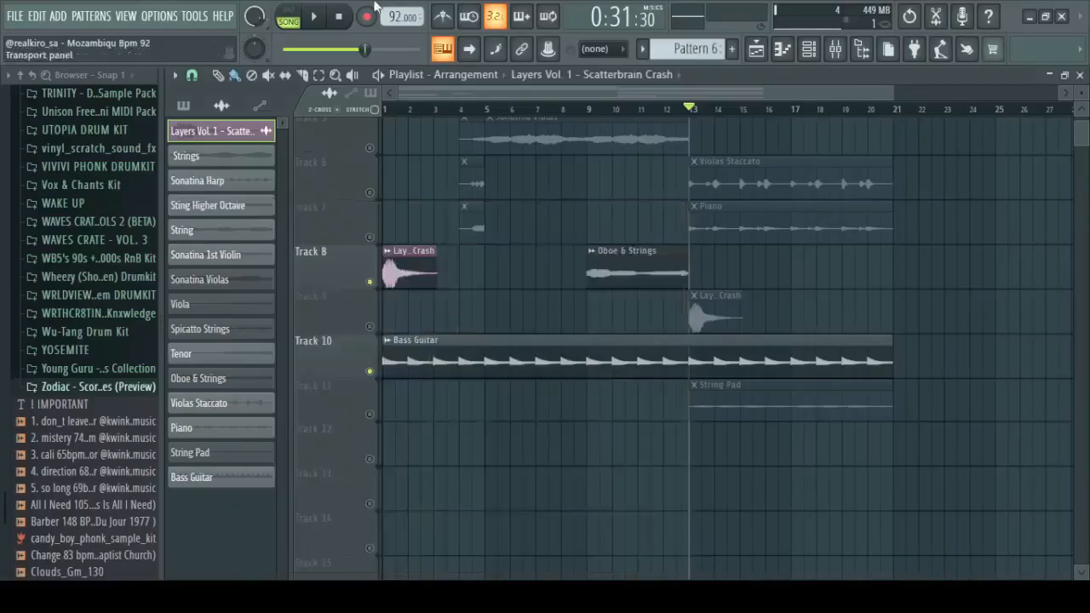
pyautogui.press('space')
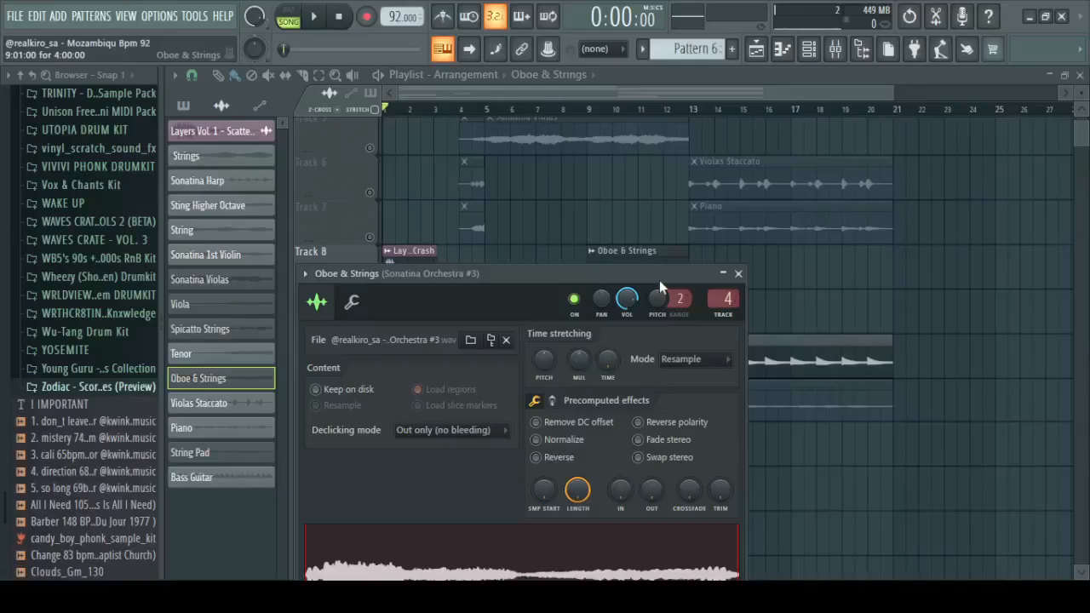
# Check the mixer for the Oboe & Strings channel, then cue bar 13 and check the mixer for the String Pad channel
pyautogui.click(836, 48)
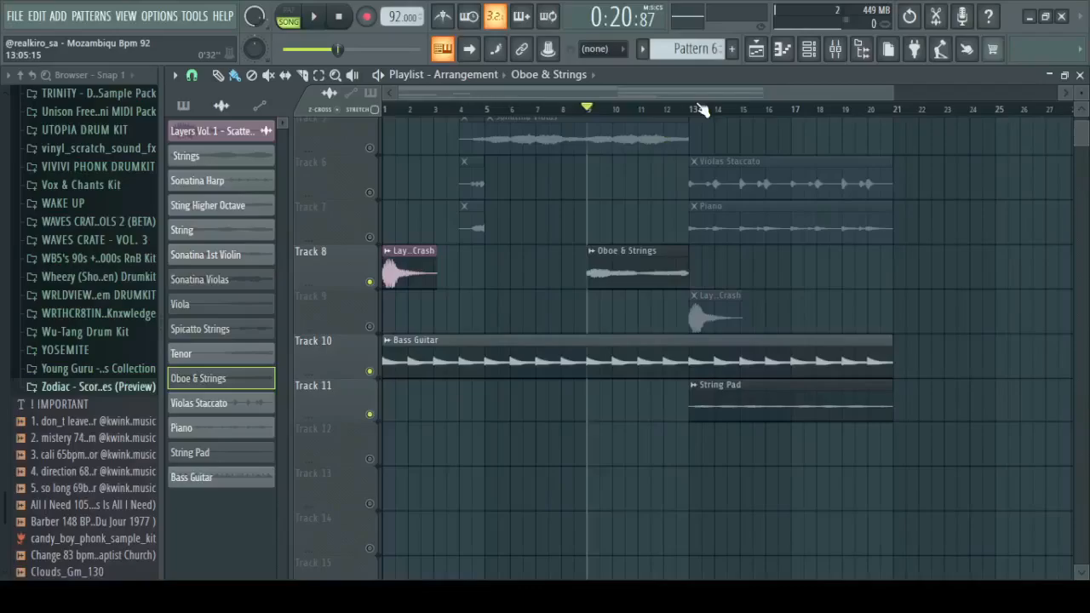
pyautogui.click(696, 111)
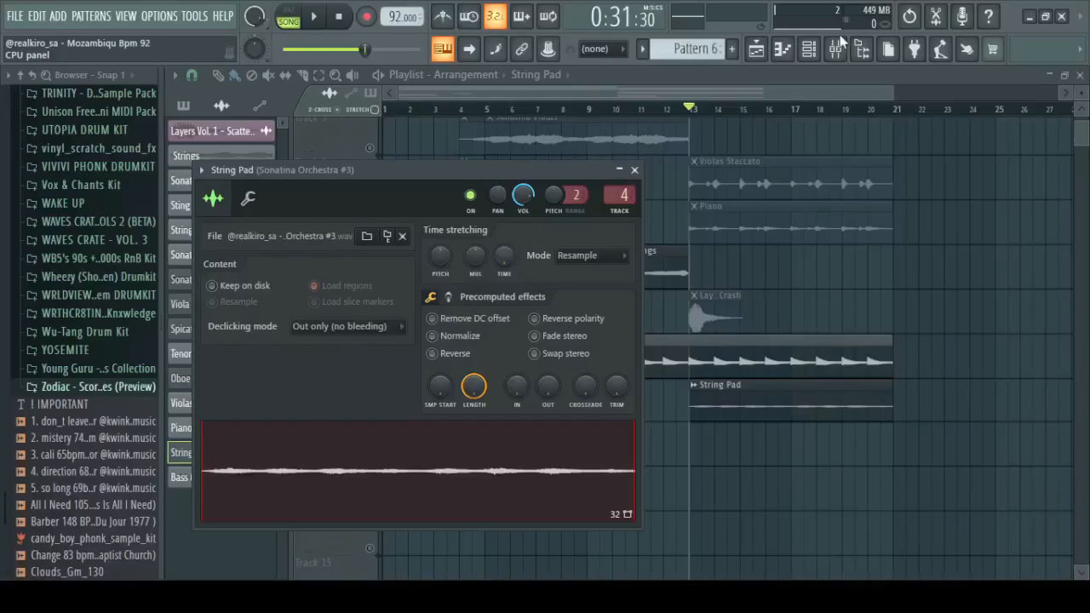
pyautogui.click(837, 46)
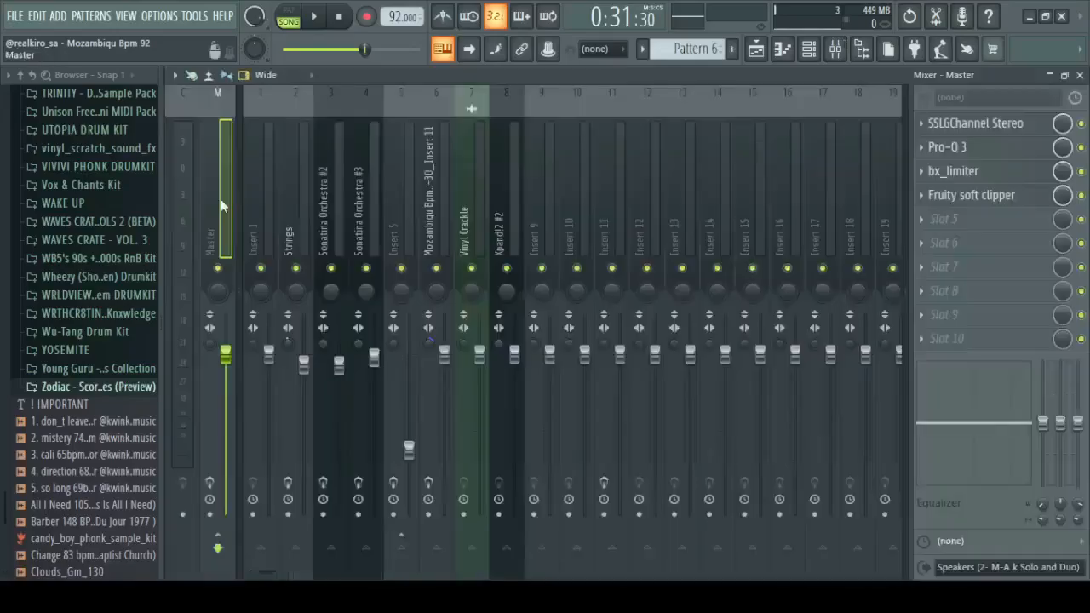